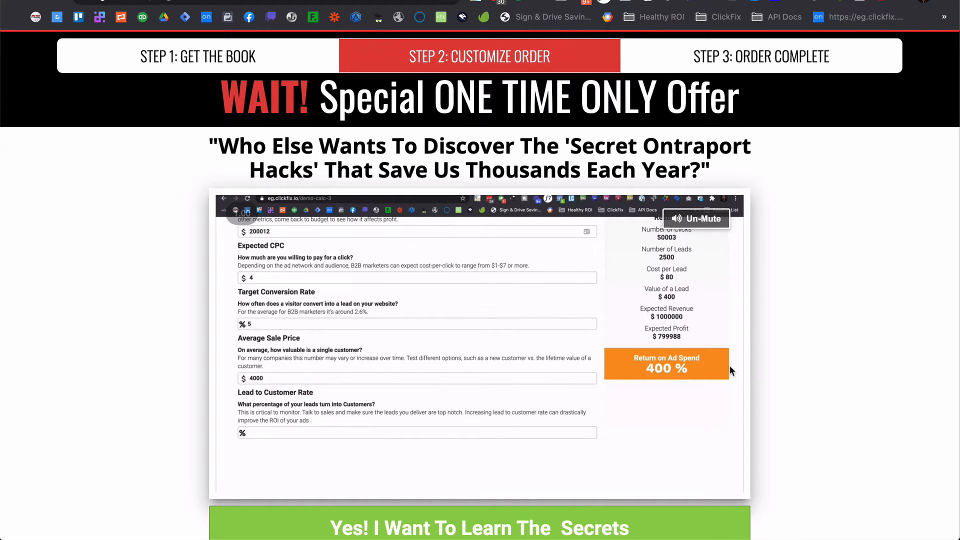
# Step: Examine the live upsell page from the header video past the buy button and decline link to the testimonial videos and footer
pyautogui.scroll(-5, 730, 371)
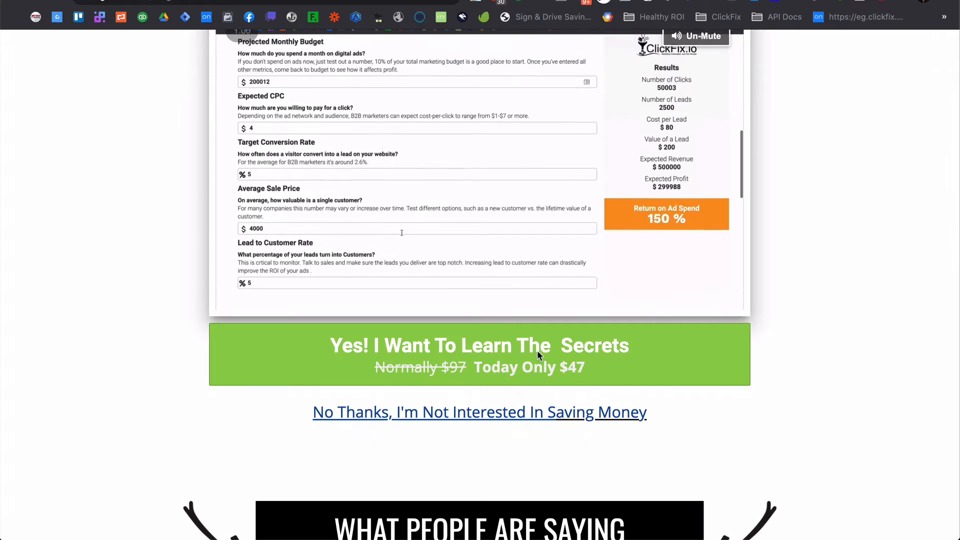
pyautogui.scroll(-3, 638, 451)
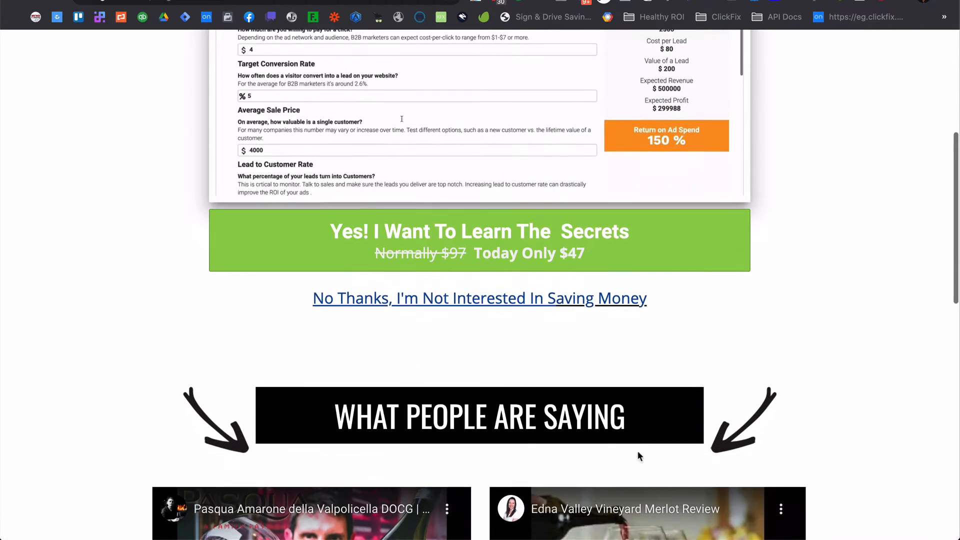
pyautogui.scroll(6, 641, 355)
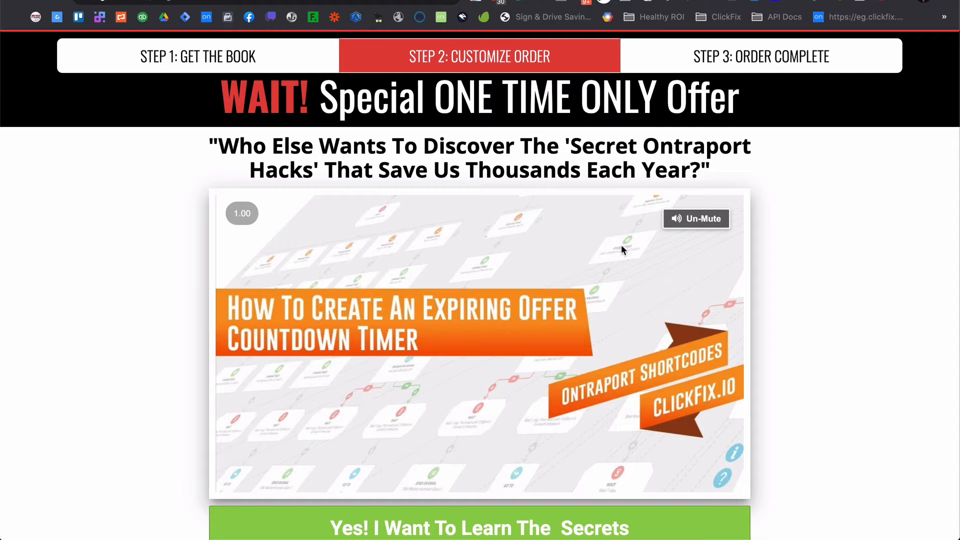
pyautogui.scroll(-5, 497, 400)
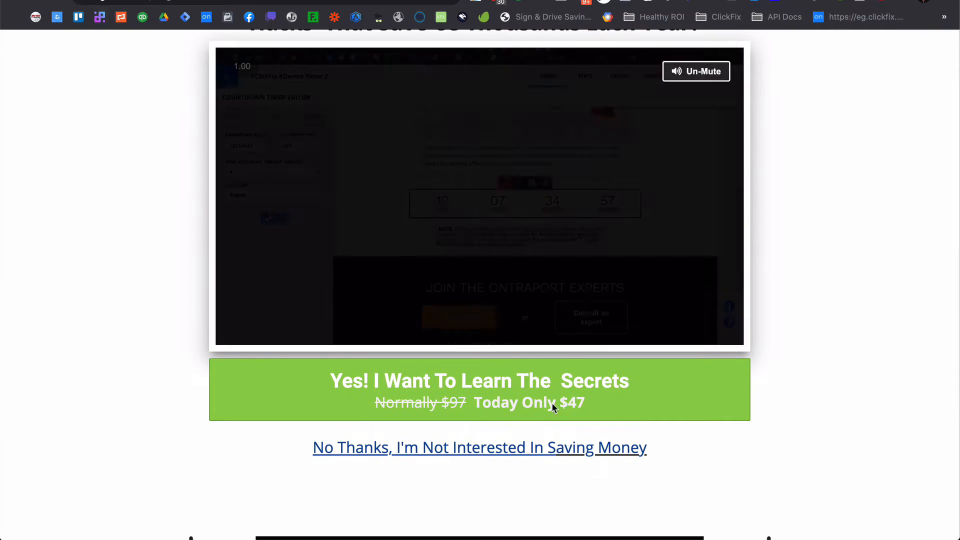
pyautogui.scroll(-7, 575, 358)
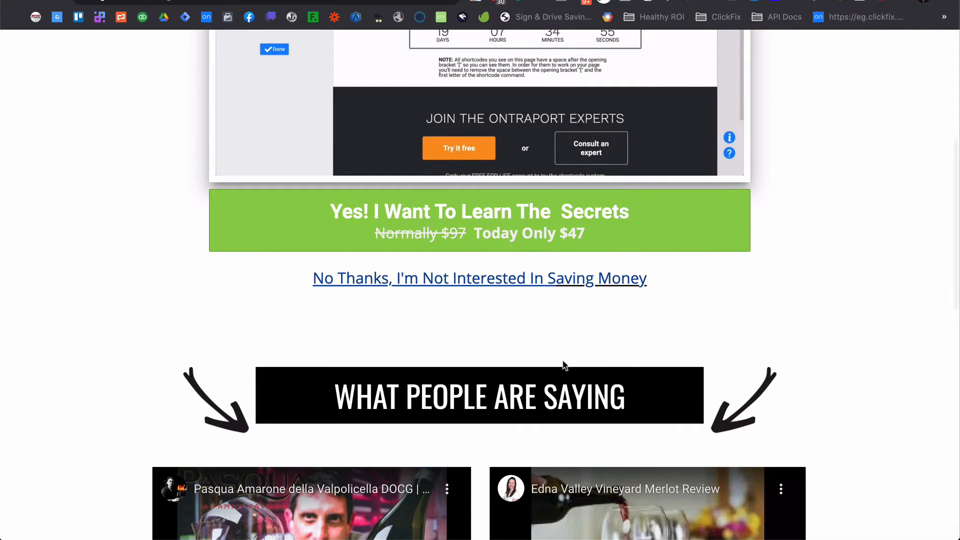
pyautogui.scroll(-18, 517, 397)
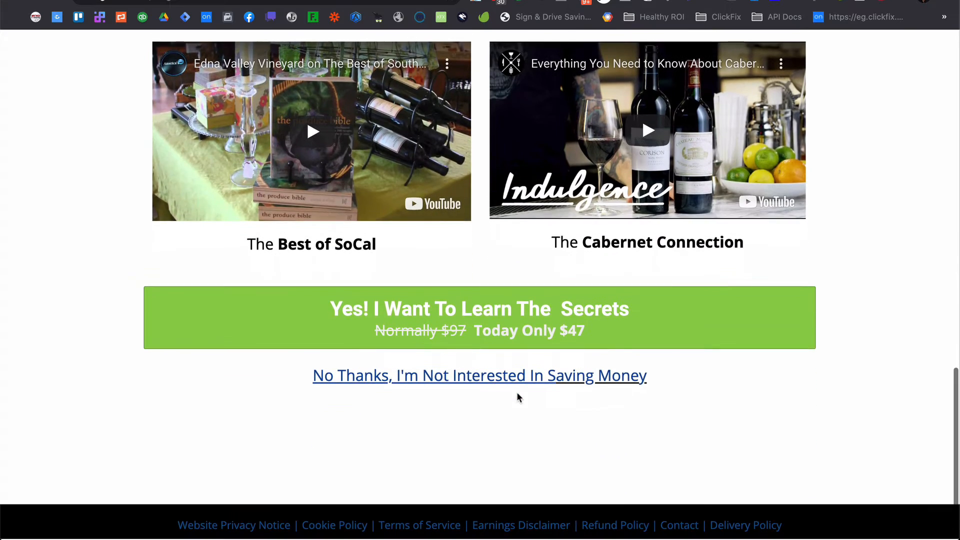
pyautogui.scroll(20, 517, 392)
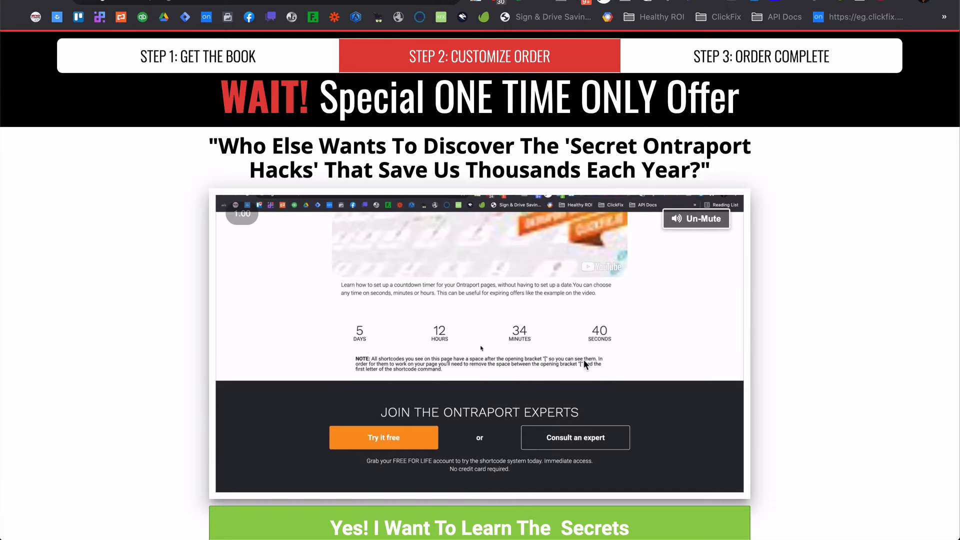
pyautogui.scroll(-1, 584, 364)
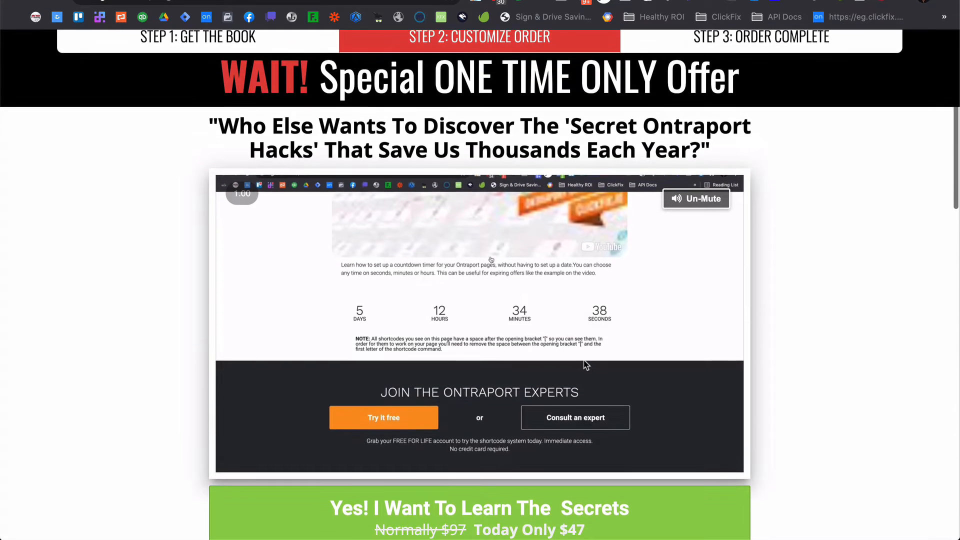
pyautogui.scroll(-1, 583, 420)
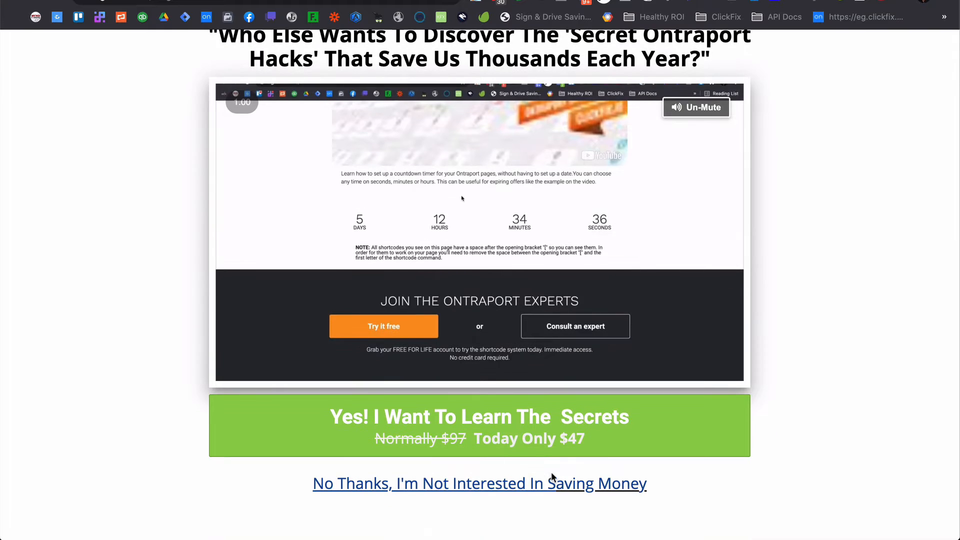
pyautogui.scroll(2, 570, 467)
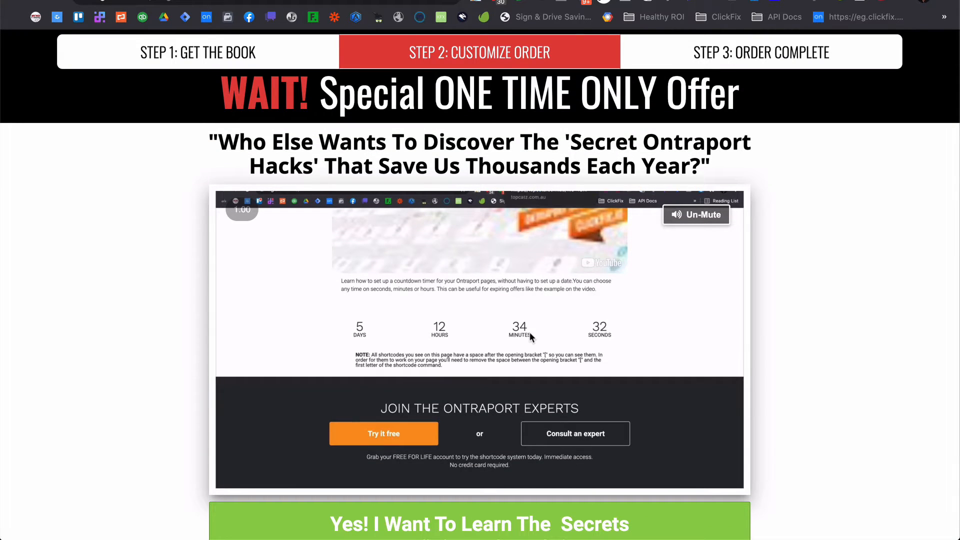
pyautogui.scroll(-15, 530, 332)
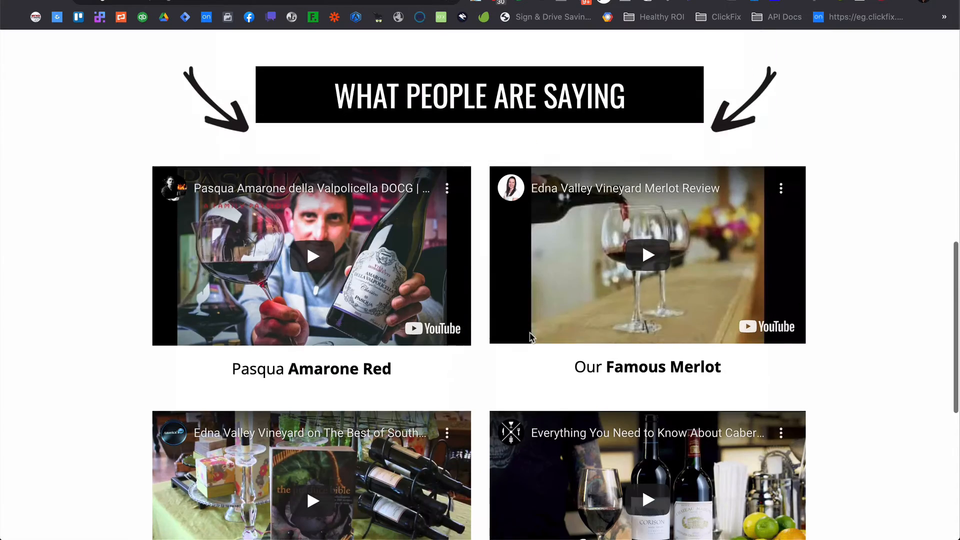
pyautogui.scroll(12, 530, 338)
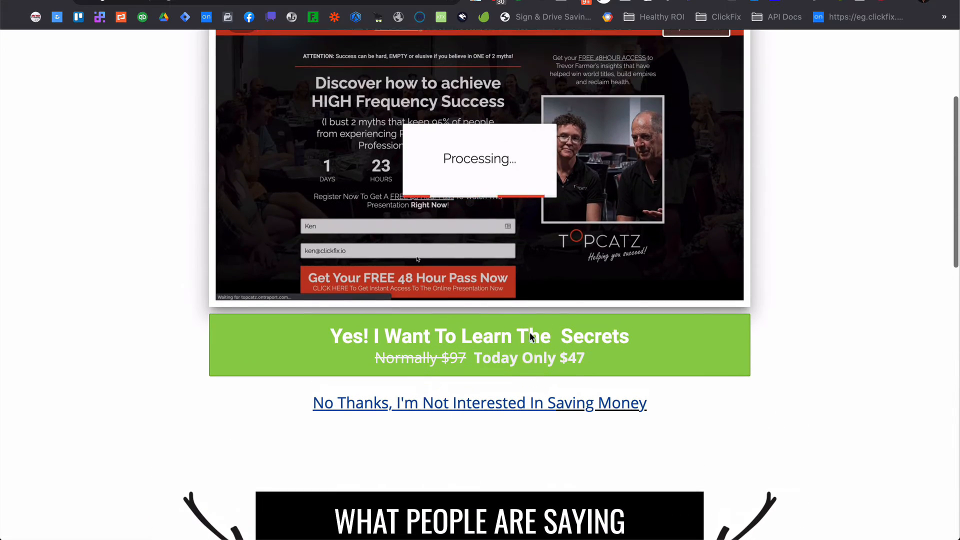
pyautogui.scroll(-5, 602, 385)
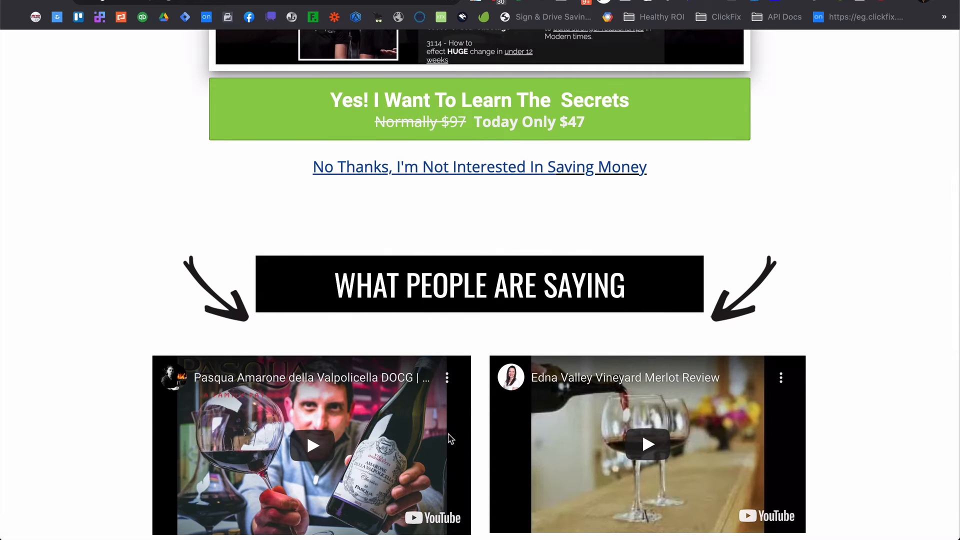
pyautogui.scroll(8, 482, 391)
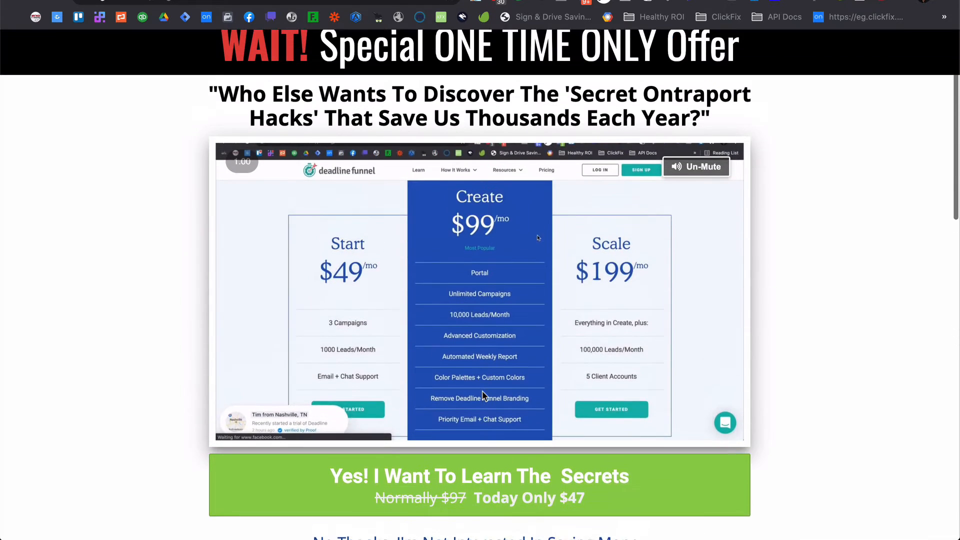
pyautogui.scroll(2, 484, 397)
pyautogui.scroll(-2, 484, 398)
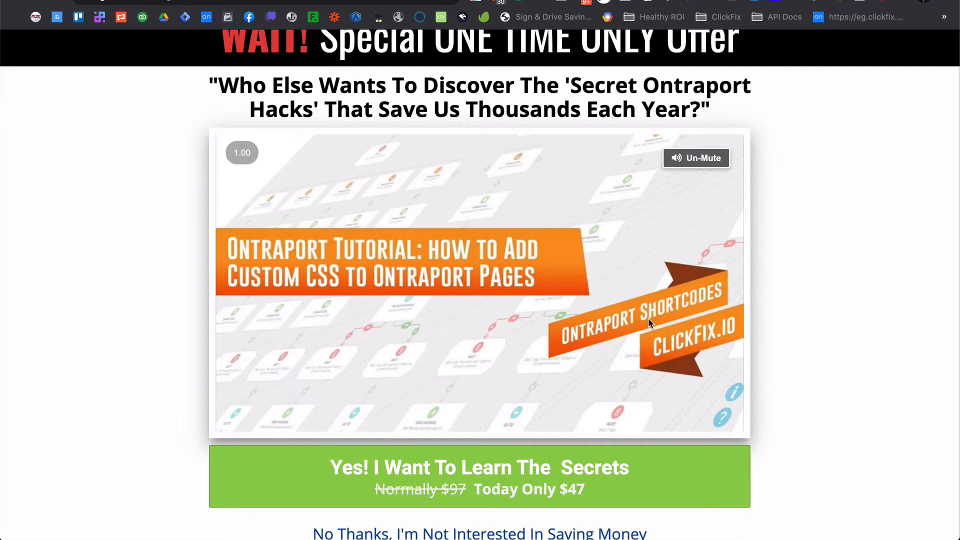
pyautogui.scroll(1, 648, 318)
pyautogui.scroll(-4, 648, 323)
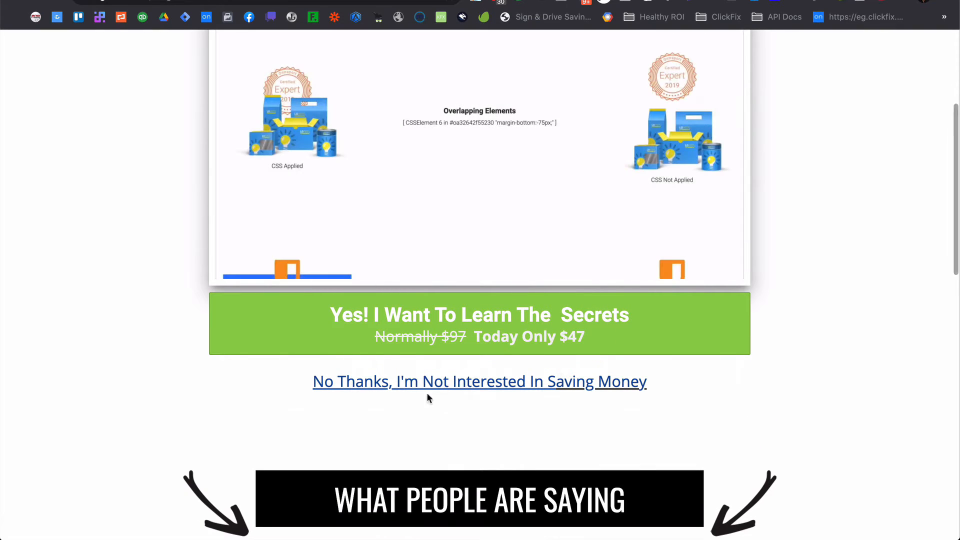
pyautogui.scroll(4, 517, 385)
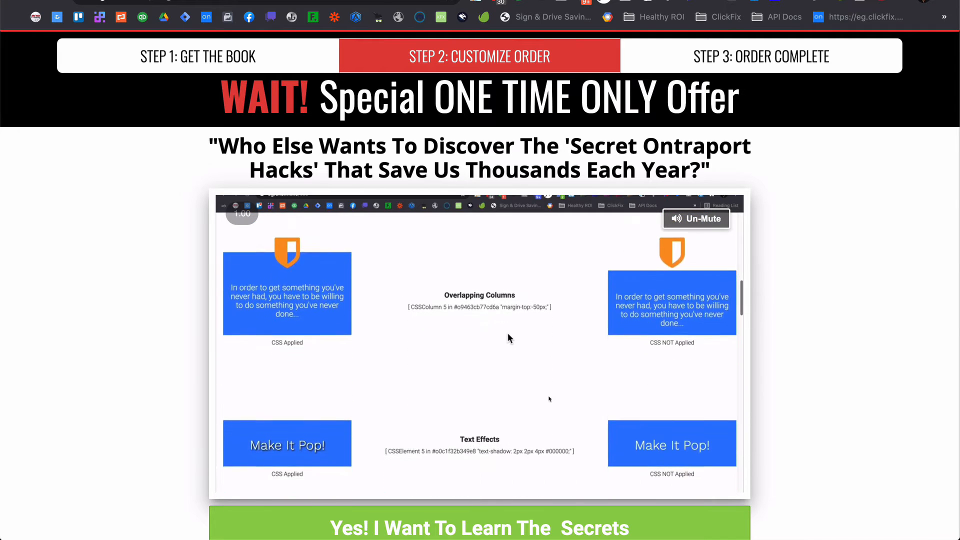
pyautogui.scroll(-2, 451, 289)
pyautogui.scroll(2, 451, 289)
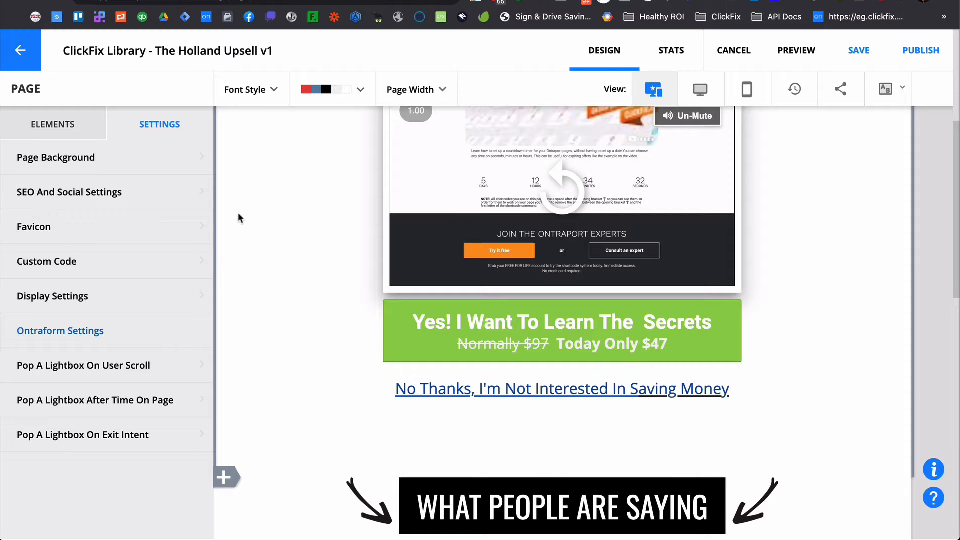
# Step: Open the page's custom header code and remove the comment markers enclosing the HideElement through /ShowAfter shortcodes under DESKTOP MAGIC BUY BUTTON
pyautogui.click(137, 267)
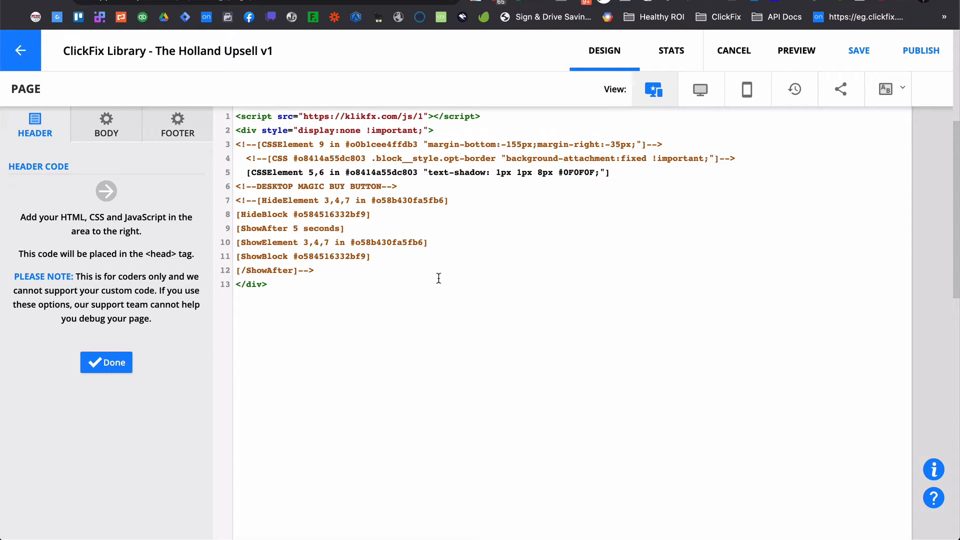
pyautogui.moveTo(258, 200); pyautogui.dragTo(222, 200)
pyautogui.press('BackSpace')
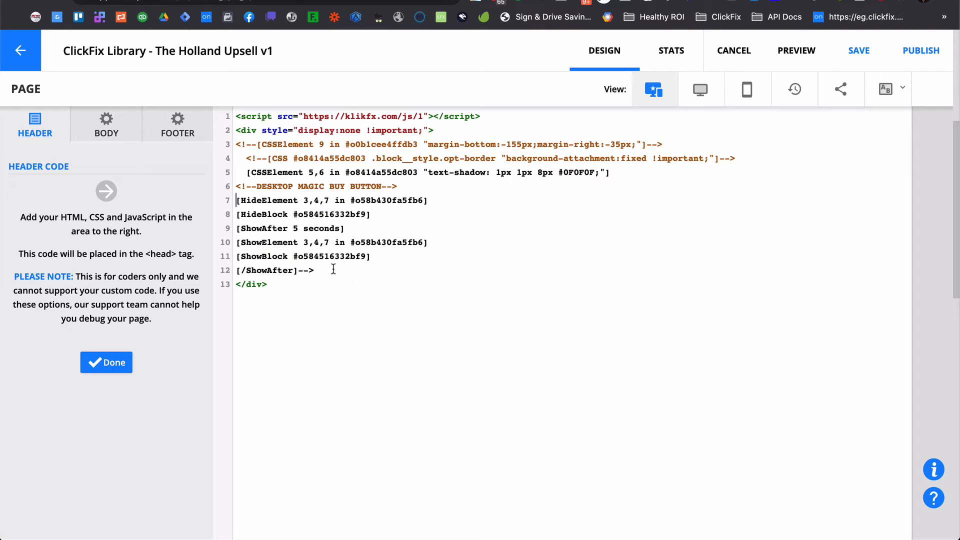
pyautogui.press('BackSpace')
pyautogui.press('BackSpace')
pyautogui.press('BackSpace')
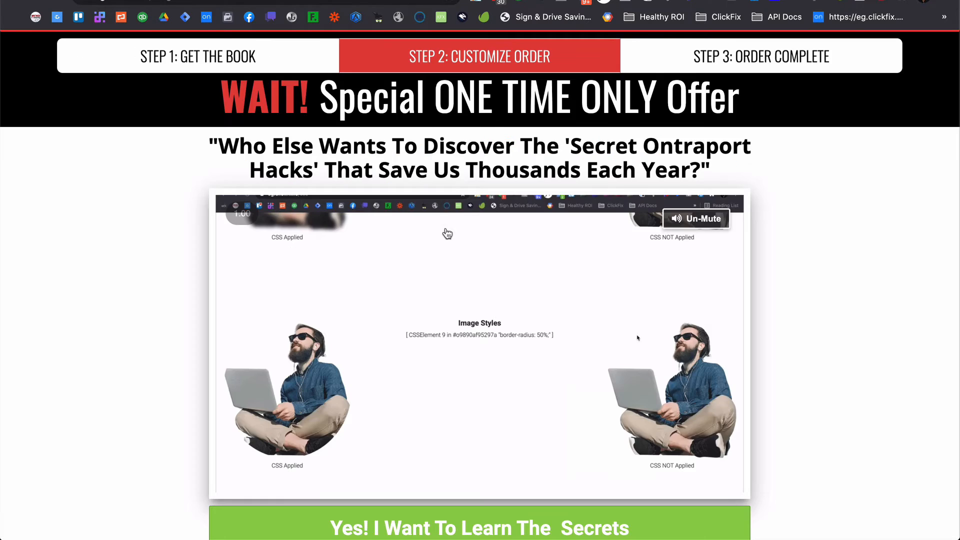
# Step: Check the buy button, decline link and testimonial sections on the live upsell page
pyautogui.scroll(-5, 447, 234)
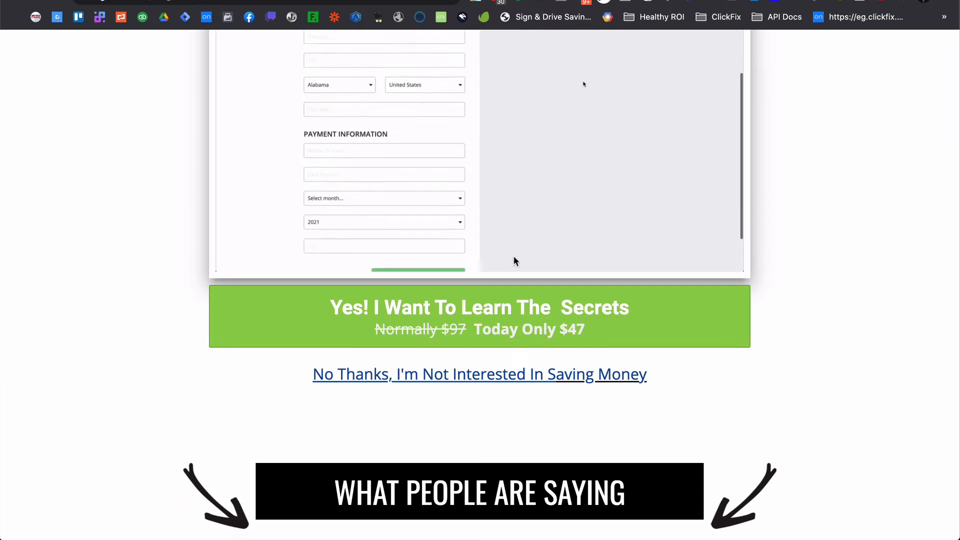
pyautogui.scroll(-10, 520, 365)
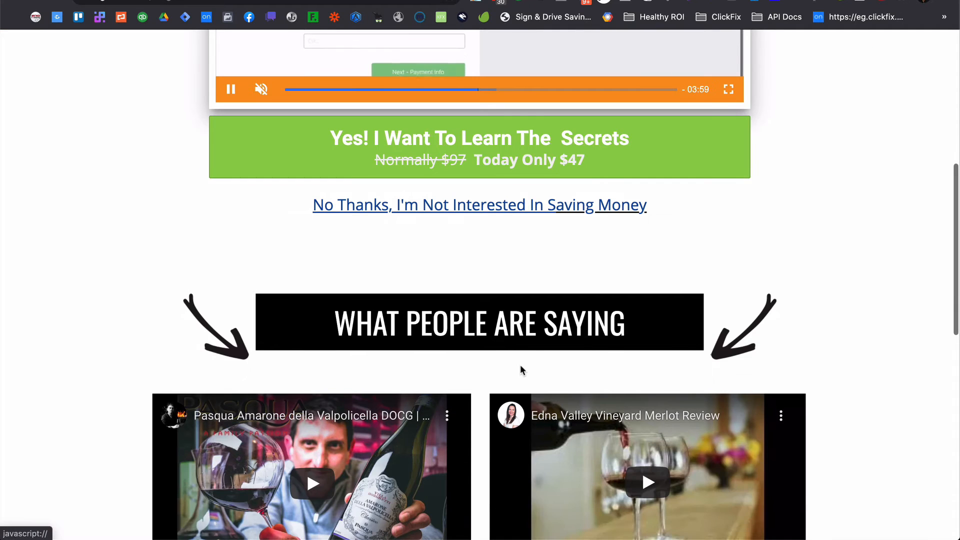
pyautogui.scroll(-2, 521, 370)
pyautogui.scroll(15, 520, 371)
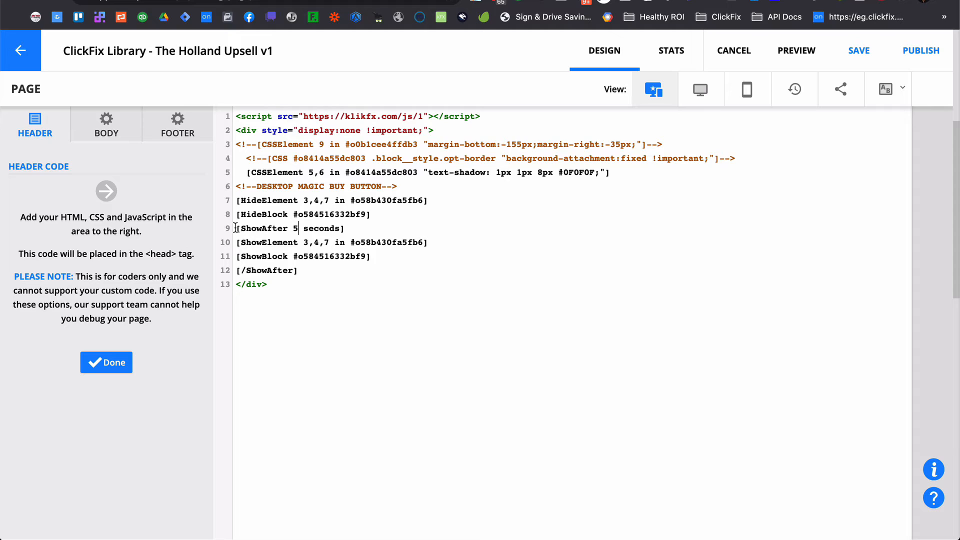
# Step: Review the ShowAfter 5 seconds, ShowElement and ShowBlock shortcode lines one by one in the header code
pyautogui.moveTo(236, 228); pyautogui.dragTo(343, 228)
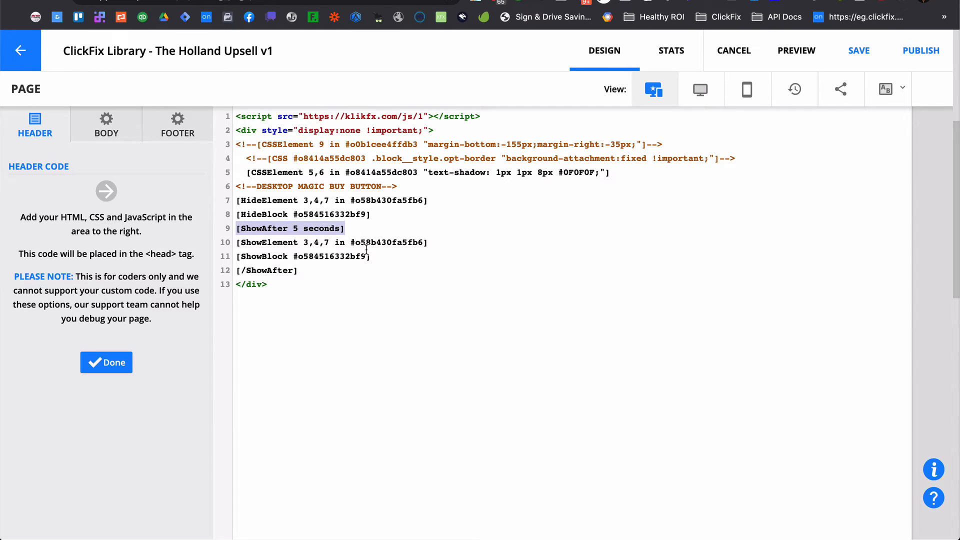
pyautogui.click(295, 245)
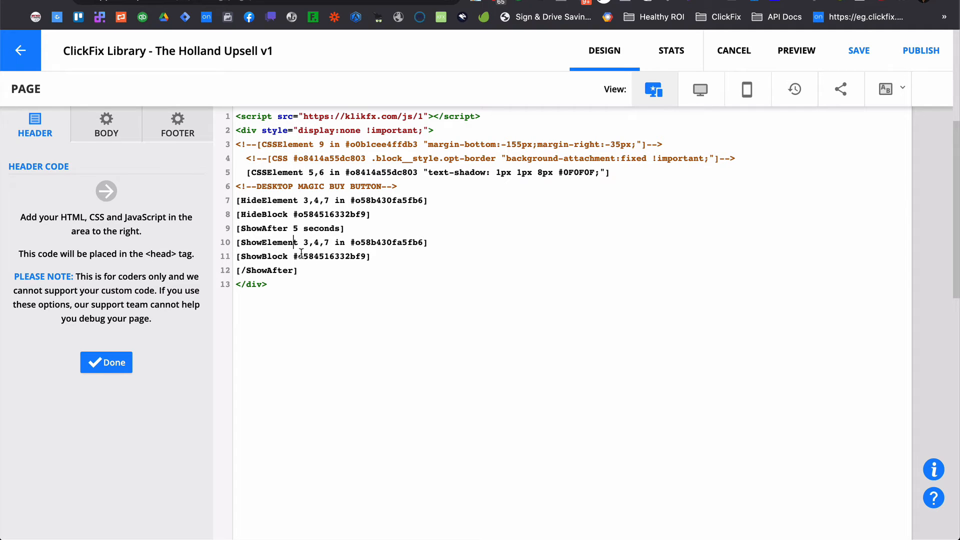
pyautogui.moveTo(237, 245); pyautogui.dragTo(430, 243)
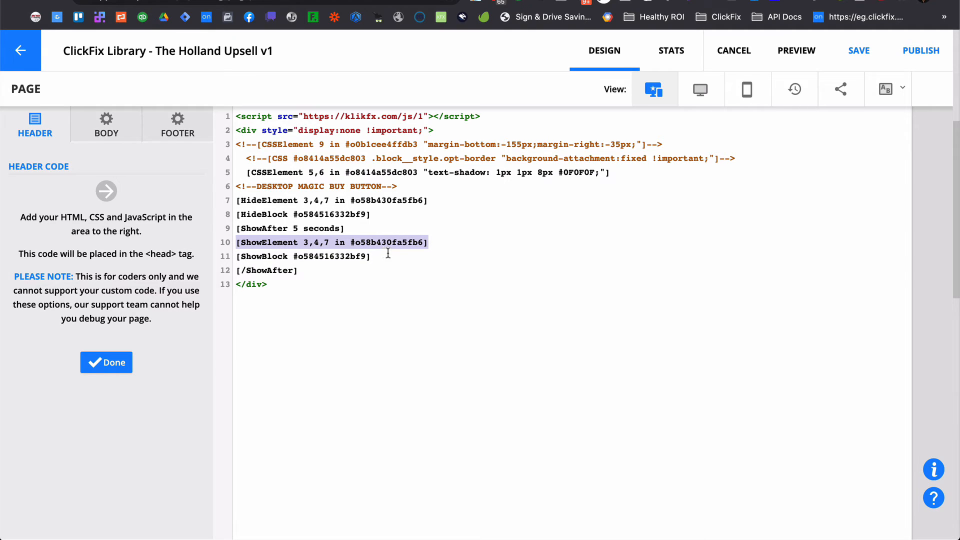
pyautogui.click(236, 256)
pyautogui.moveTo(235, 256); pyautogui.dragTo(369, 259)
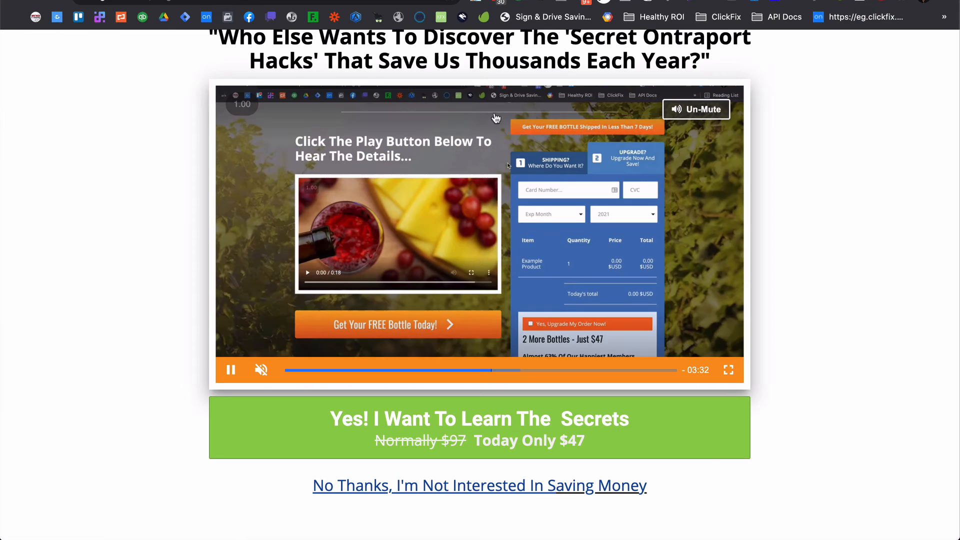
# Step: Highlight the element IDs on the live upsell page with the ClickFix.io extension and inspect the buy button and decline link
pyautogui.scroll(3, 611, 86)
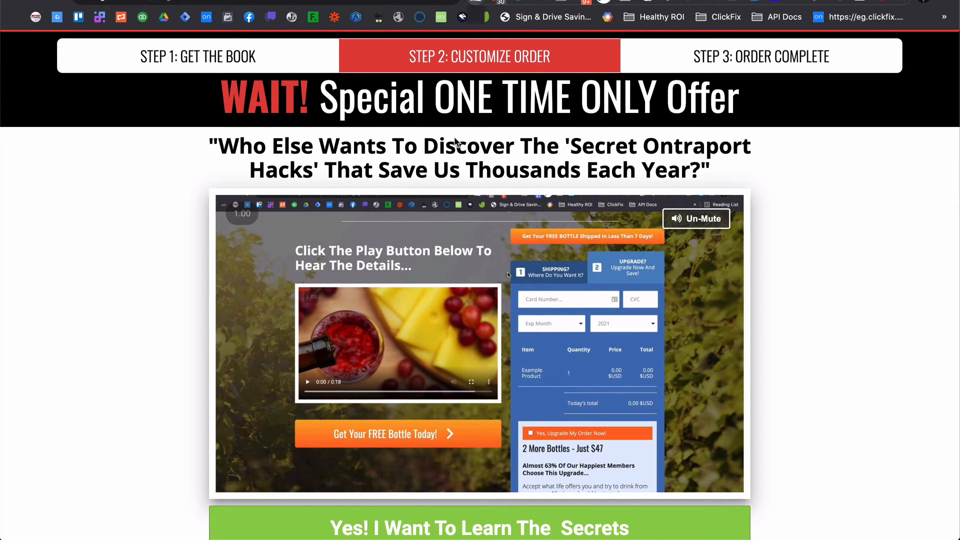
pyautogui.click(475, 2)
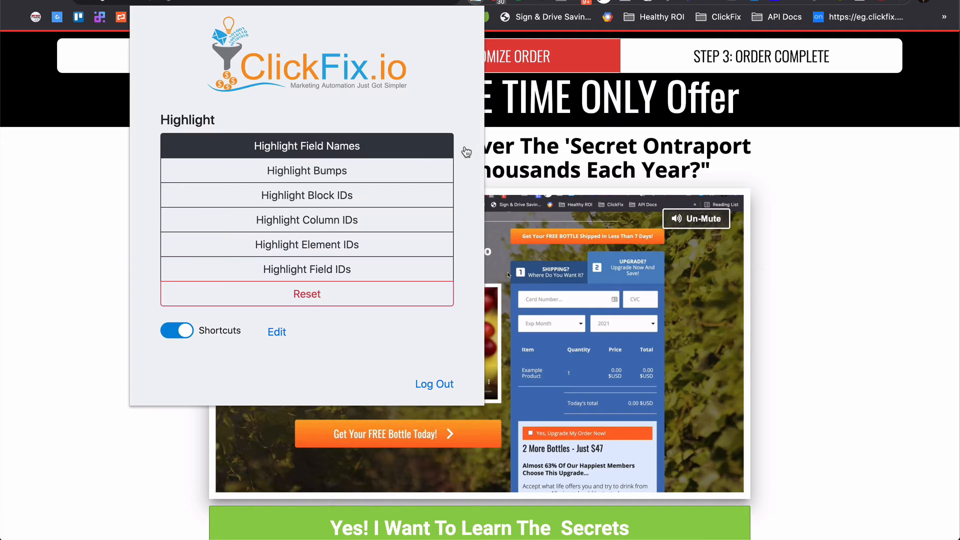
pyautogui.click(350, 245)
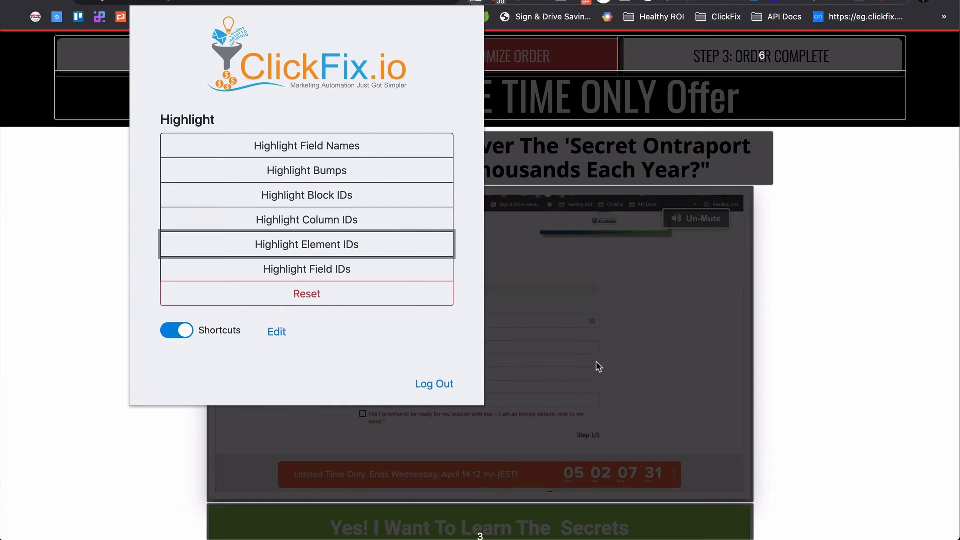
pyautogui.scroll(-3, 598, 368)
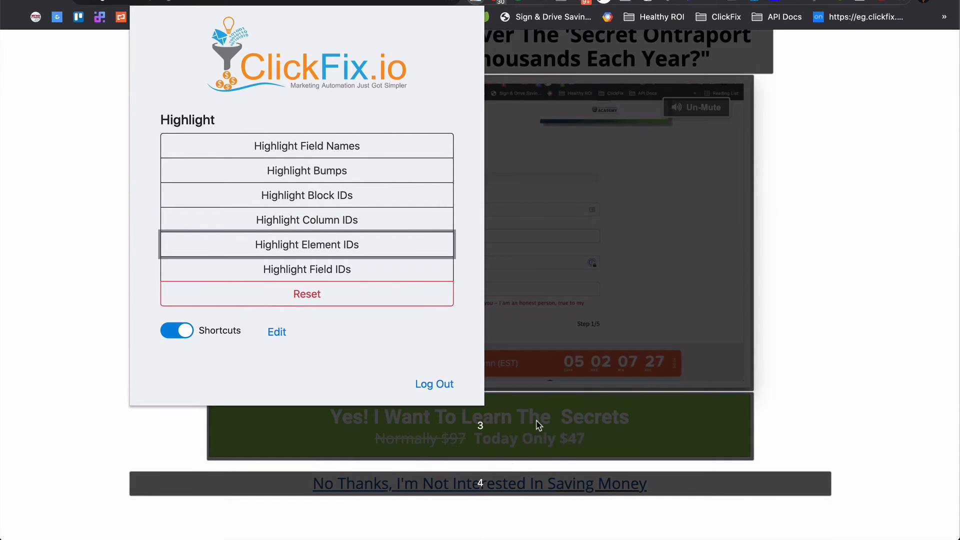
# Step: Highlight the block IDs on the live page to inspect the video block, and return to the header code
pyautogui.click(344, 195)
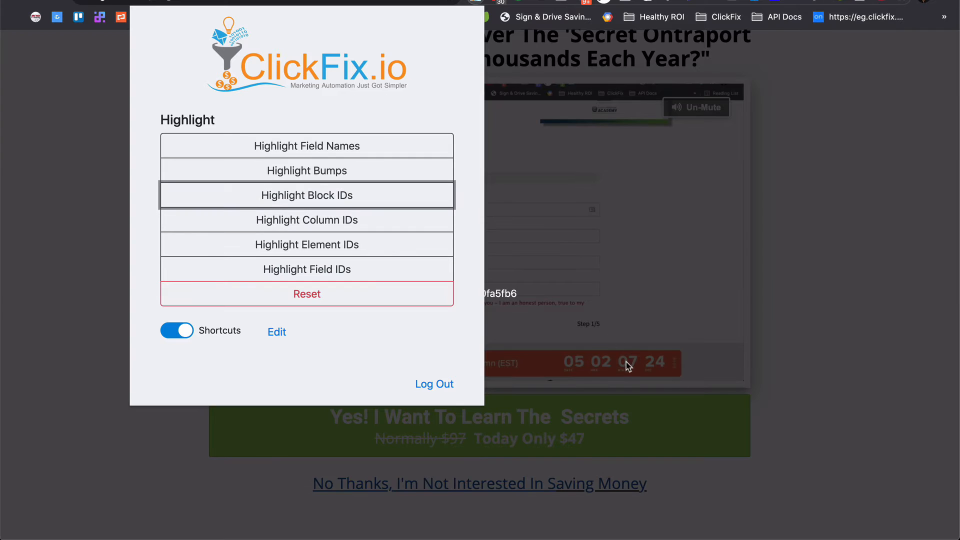
pyautogui.scroll(3, 591, 350)
pyautogui.click(549, 353)
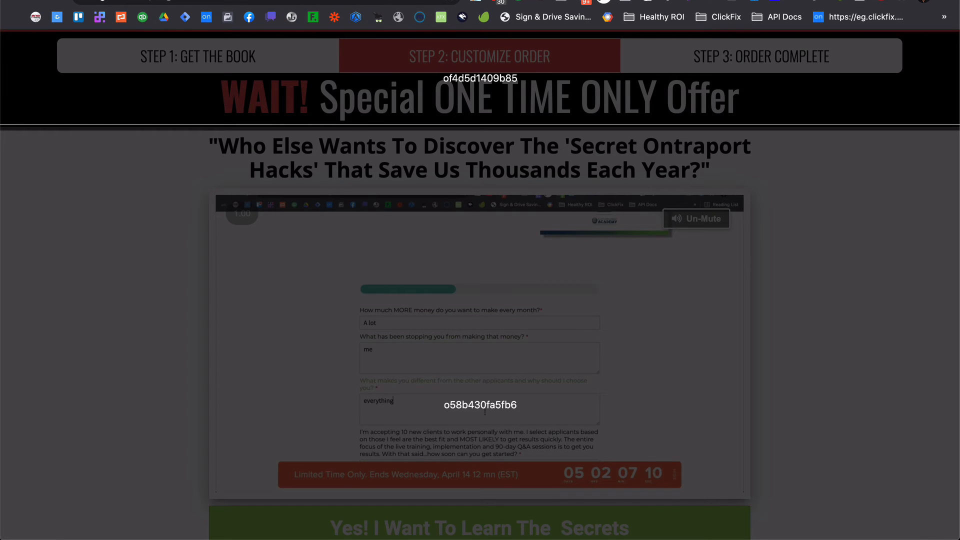
pyautogui.click(417, 0)
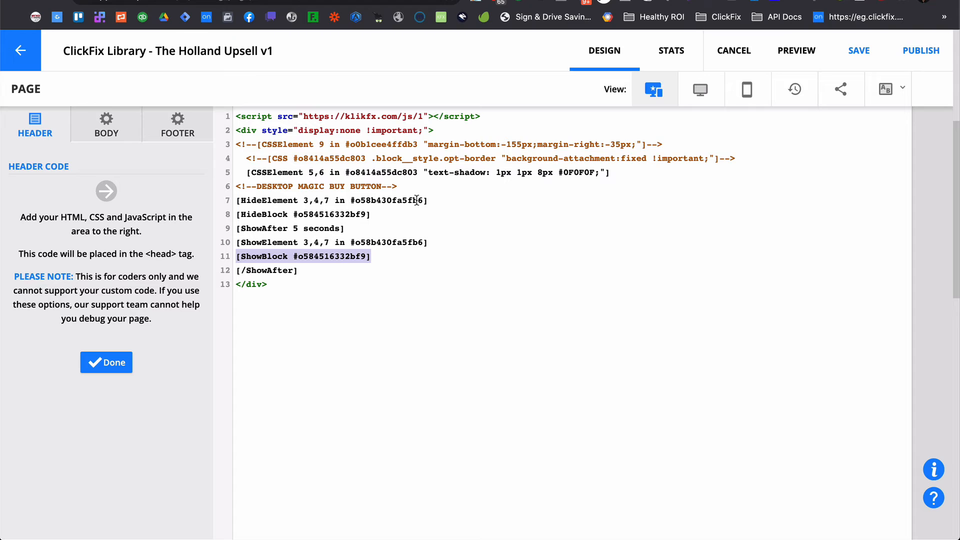
# Step: Remove element 7 from the HideElement and ShowElement shortcodes, leaving elements 3,4 in both, and finish editing the header code
pyautogui.click(330, 201)
pyautogui.press('BackSpace')
pyautogui.press('BackSpace')
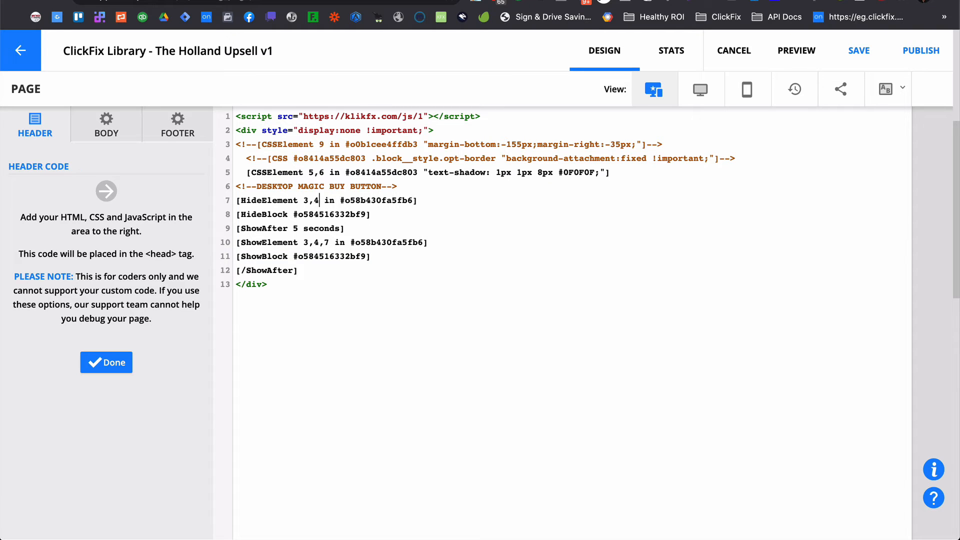
pyautogui.click(328, 242)
pyautogui.press('BackSpace')
pyautogui.press('BackSpace')
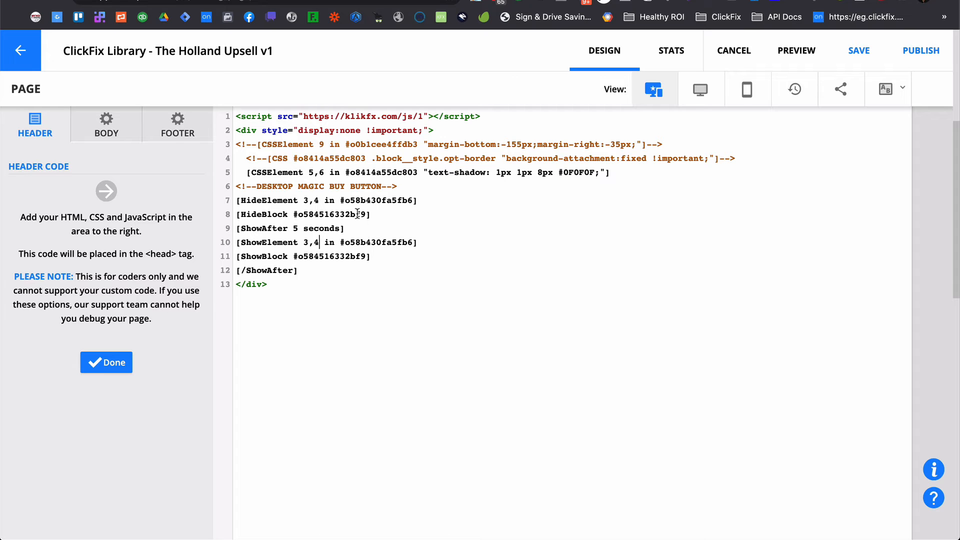
pyautogui.click(113, 370)
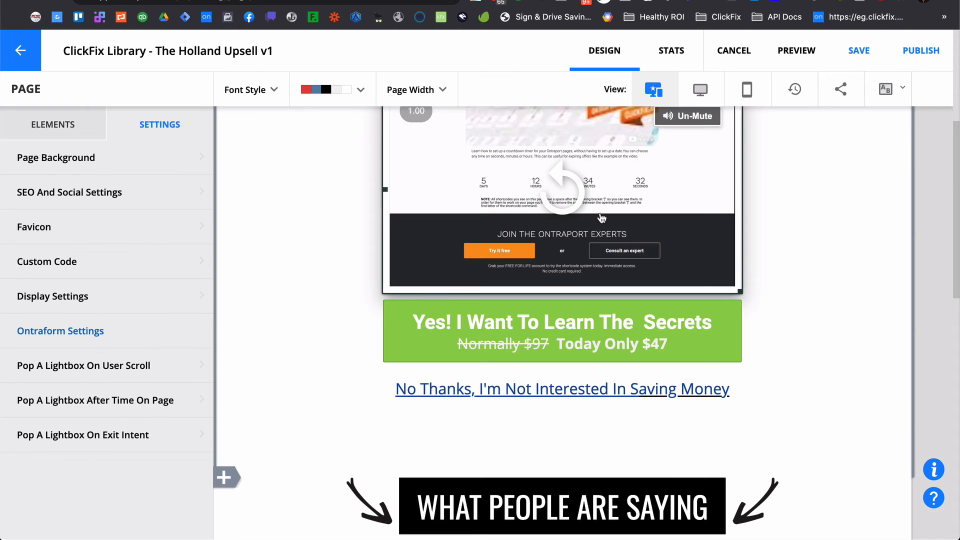
# Step: Save and publish the page, and check the buy button and testimonial section on the live upsell page
pyautogui.click(921, 50)
pyautogui.click(666, 455)
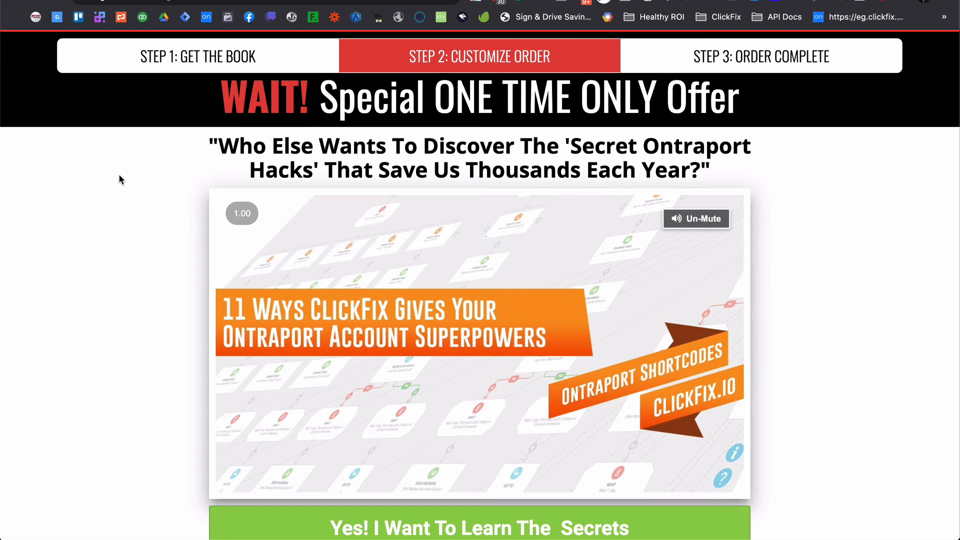
pyautogui.scroll(-8, 220, 271)
pyautogui.scroll(-10, 220, 271)
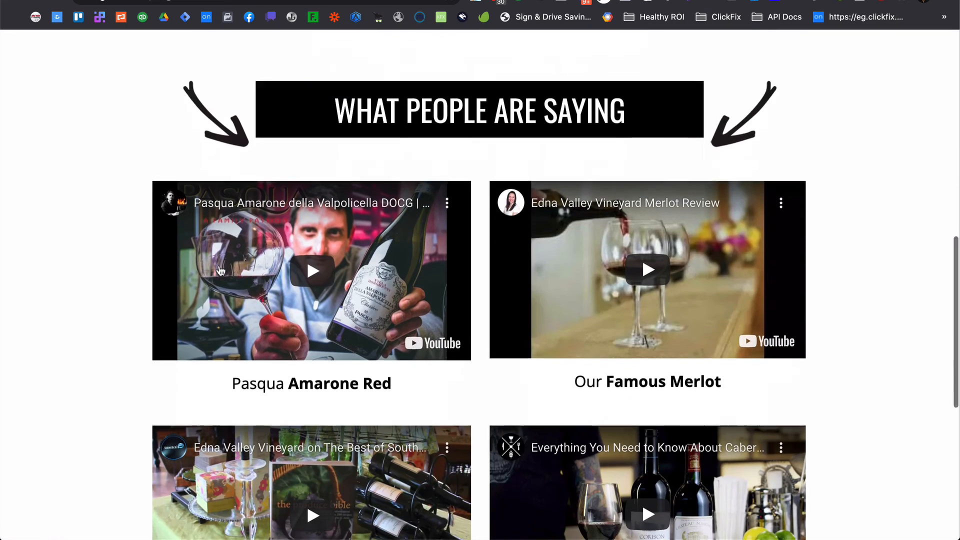
pyautogui.scroll(4, 220, 271)
pyautogui.scroll(15, 221, 271)
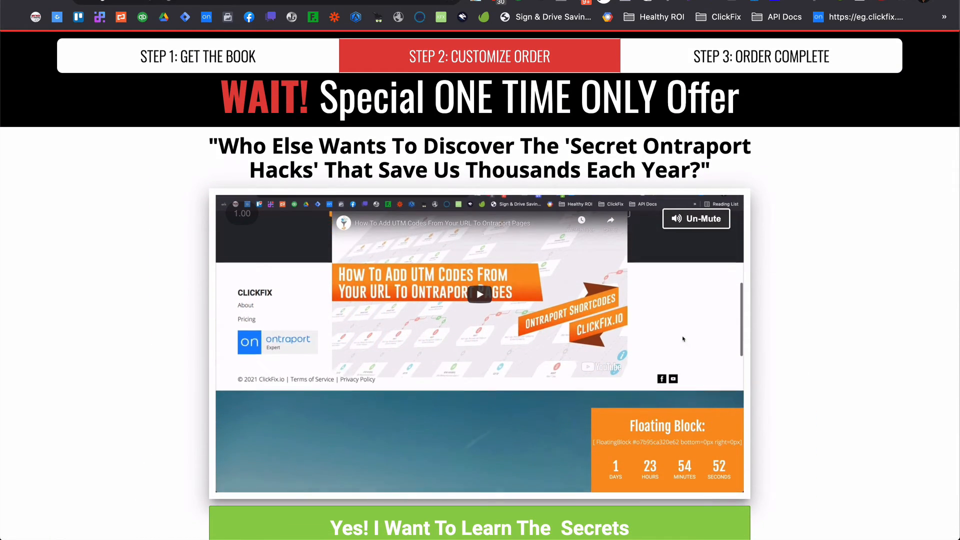
# Step: Return to the page editor and set the ShowAfter delay in the custom header code to 15 seconds
pyautogui.click(273, 0)
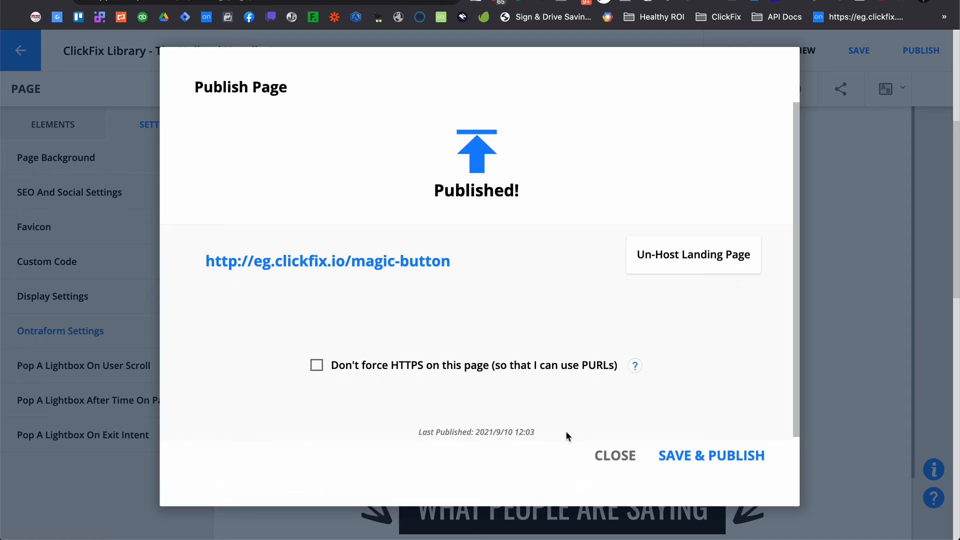
pyautogui.click(614, 456)
pyautogui.click(160, 262)
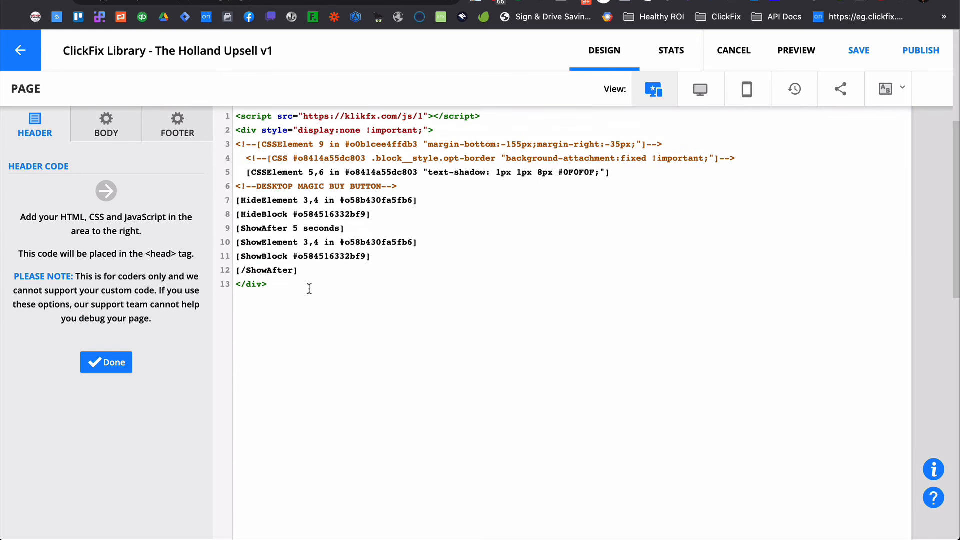
pyautogui.click(298, 227)
pyautogui.press('Left')
pyautogui.write('1')
pyautogui.click(107, 365)
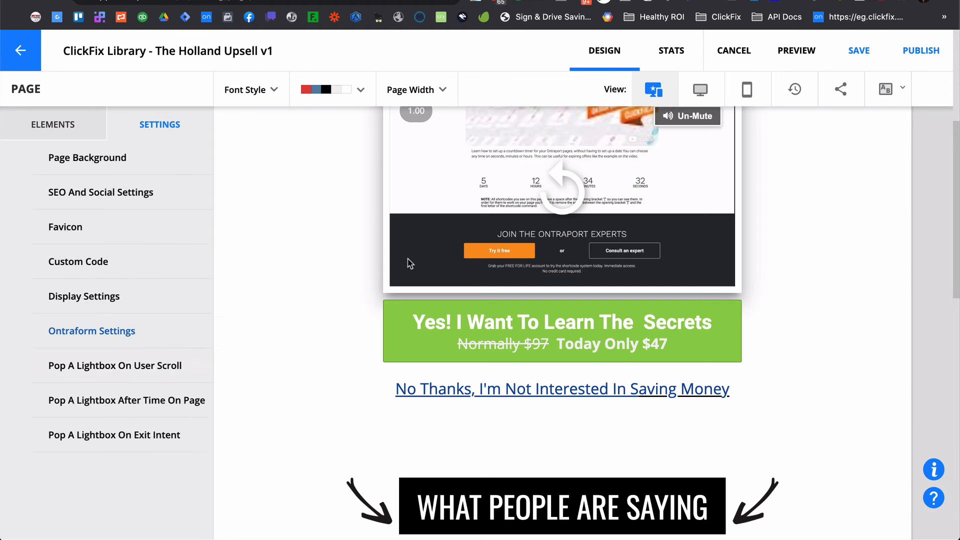
# Step: Save and re-publish the page with the new delay, check the live page, and close the publishing dialog
pyautogui.click(921, 51)
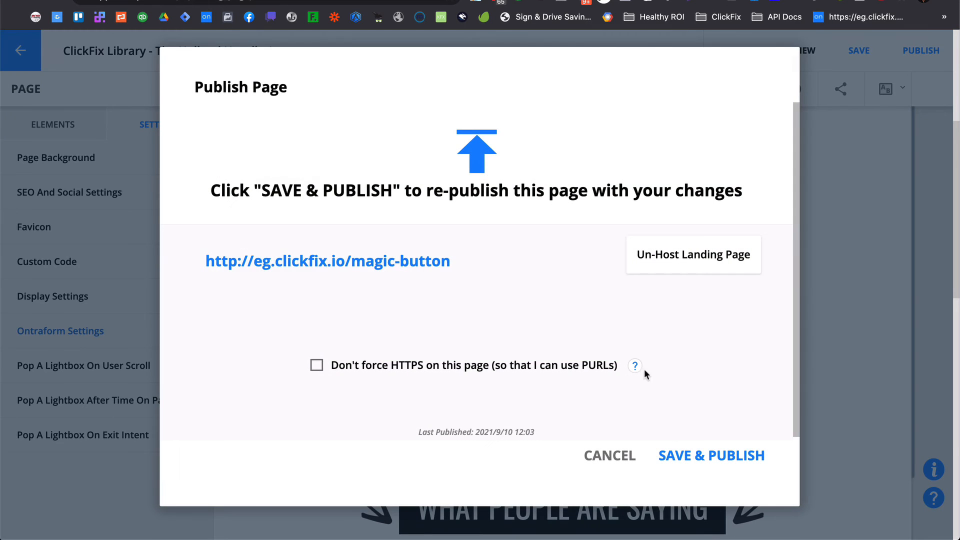
pyautogui.click(694, 471)
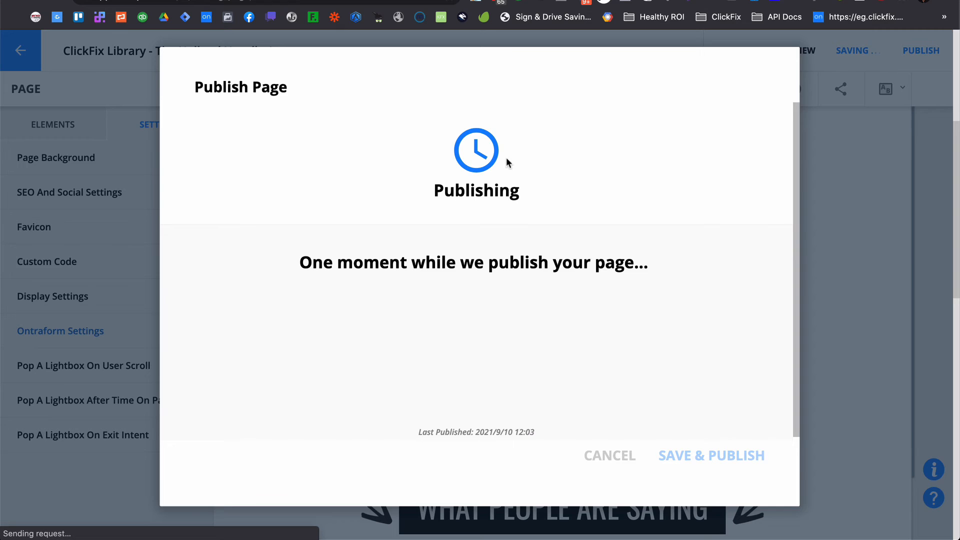
pyautogui.click(133, 2)
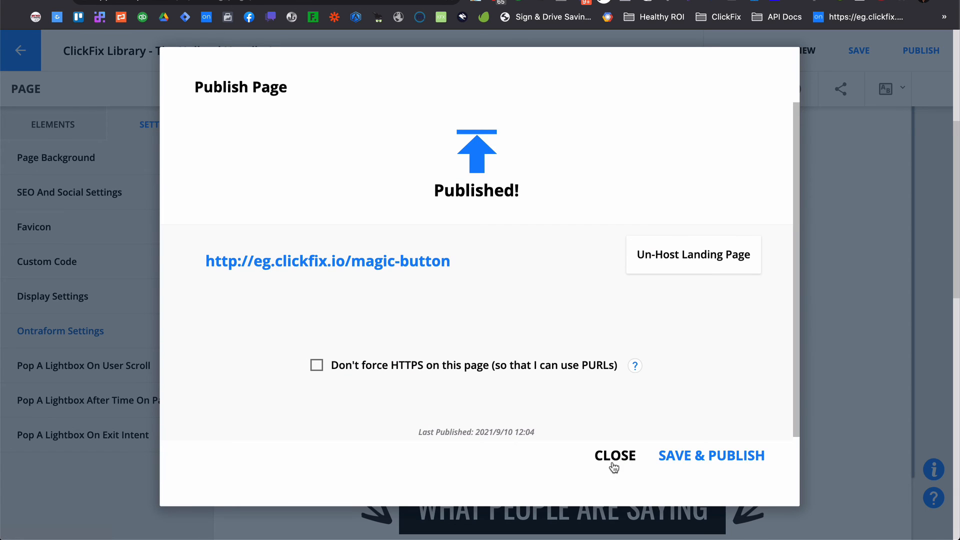
pyautogui.click(612, 457)
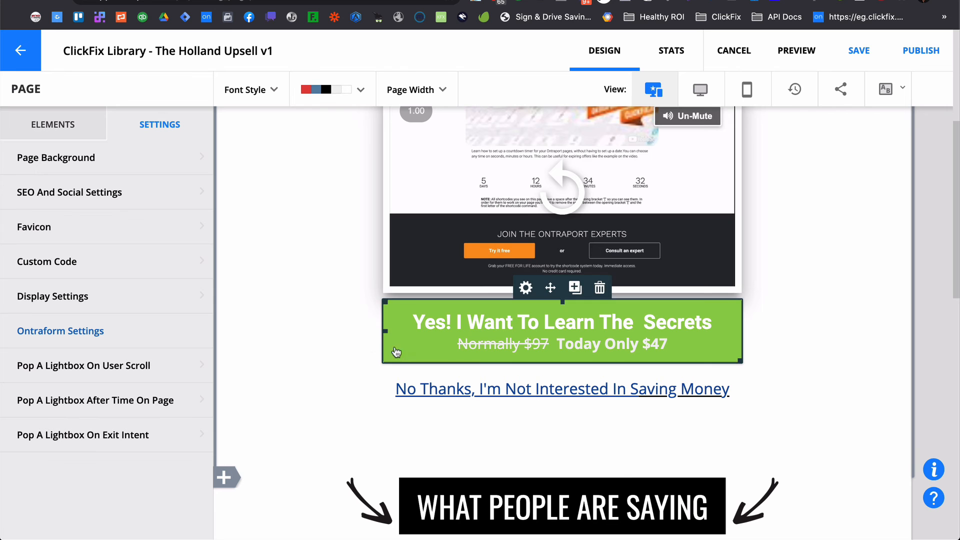
# Step: Reopen the custom header code and review the klikfx script line and the hide and show shortcodes of the desktop magic buy button
pyautogui.click(122, 262)
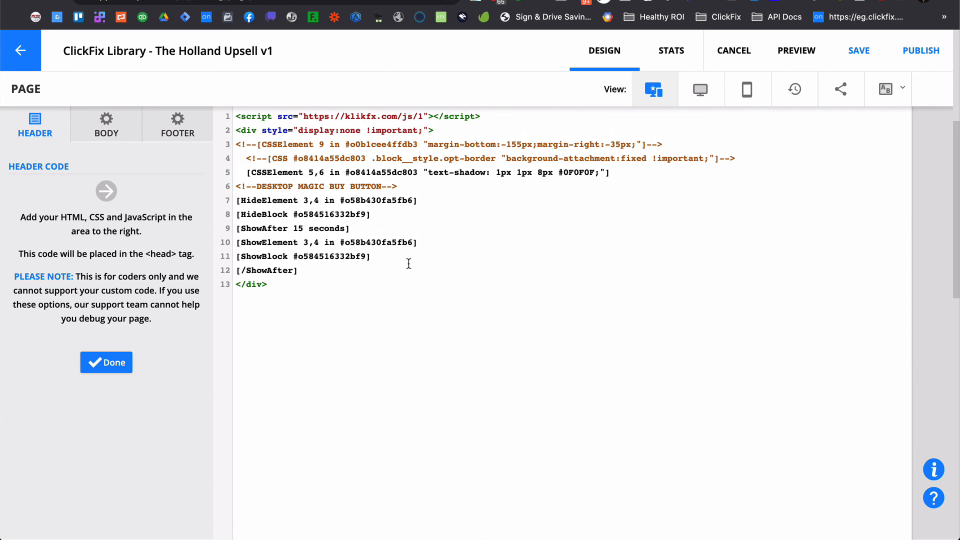
pyautogui.moveTo(298, 271); pyautogui.dragTo(224, 203)
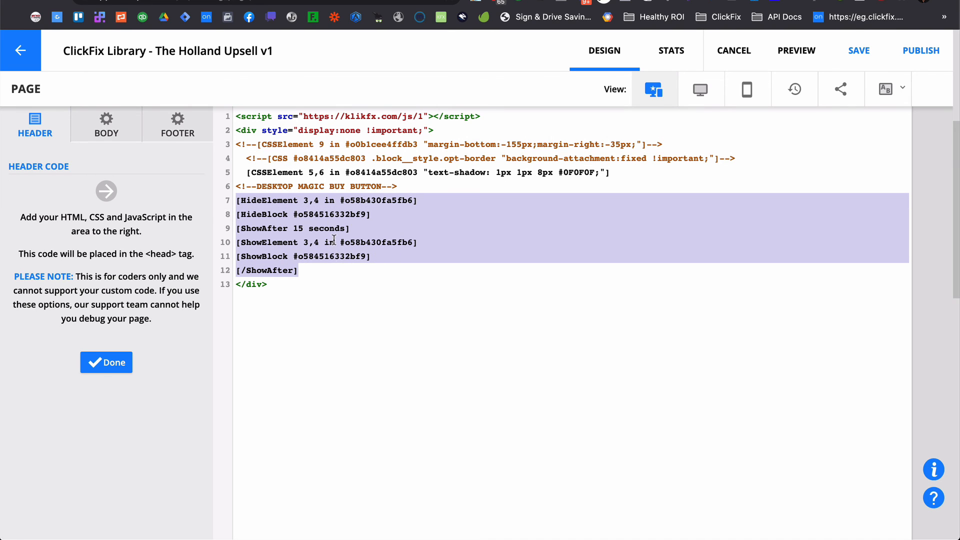
pyautogui.click(315, 271)
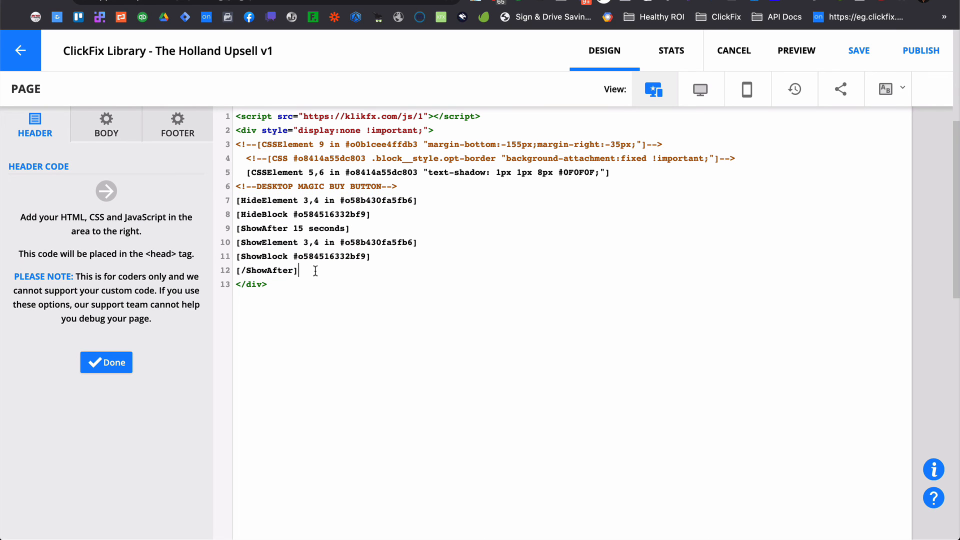
pyautogui.moveTo(299, 271); pyautogui.dragTo(234, 187)
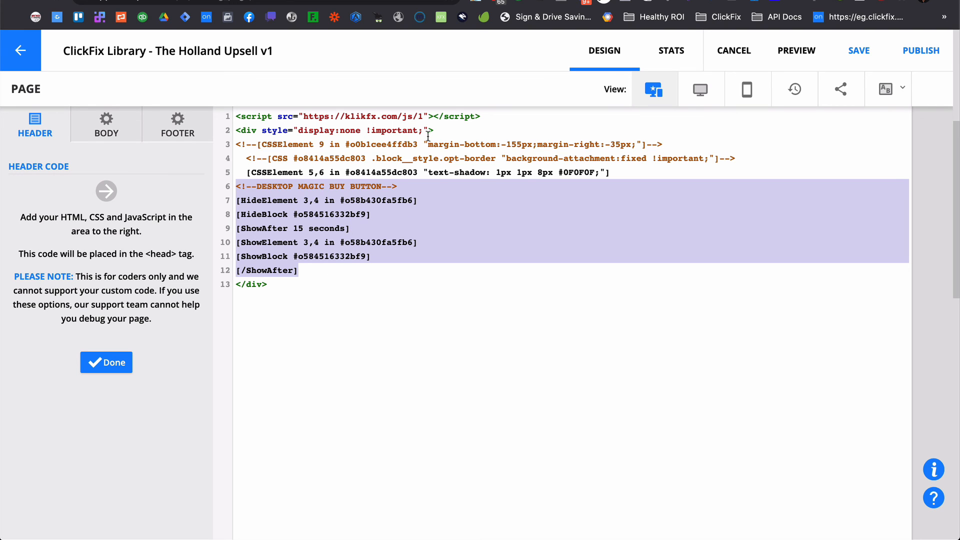
pyautogui.moveTo(481, 116); pyautogui.dragTo(232, 117)
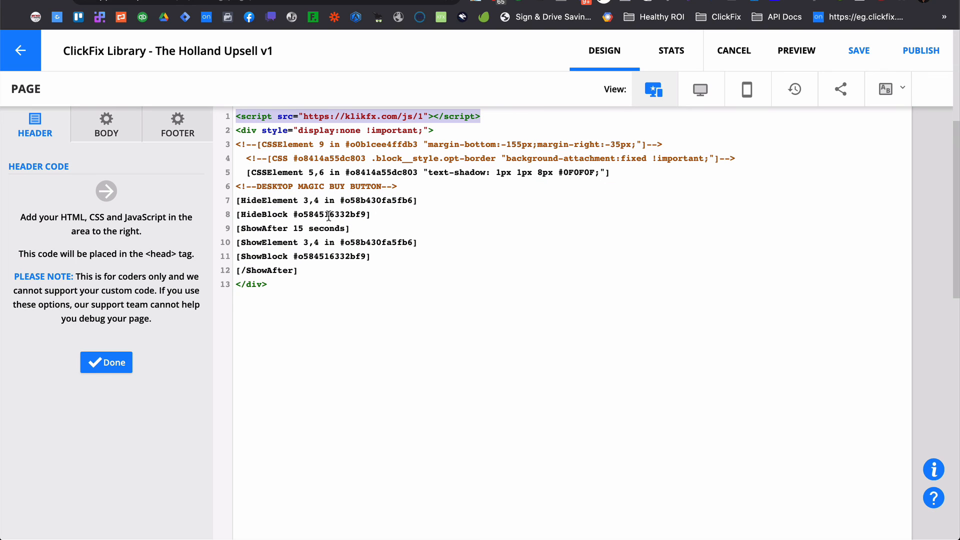
pyautogui.click(374, 256)
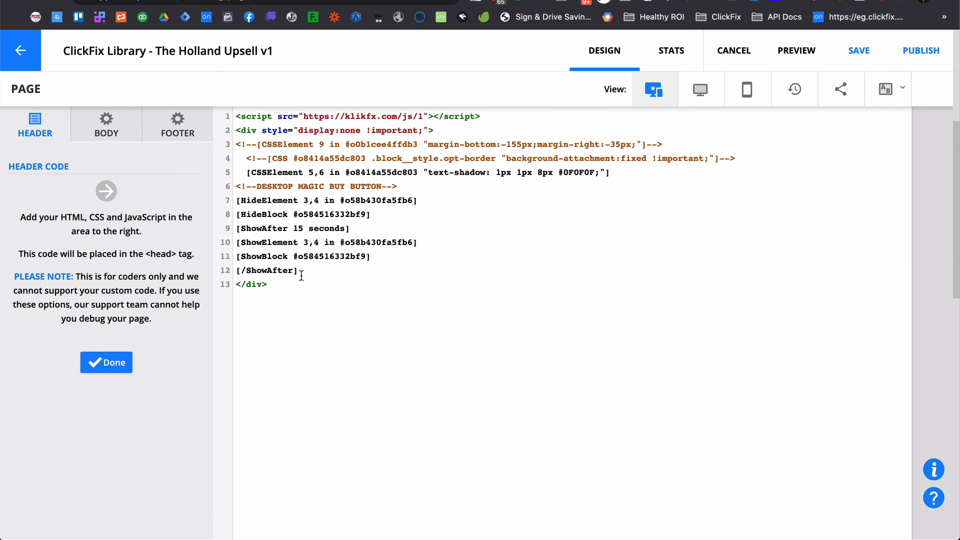
pyautogui.moveTo(298, 270); pyautogui.dragTo(228, 203)
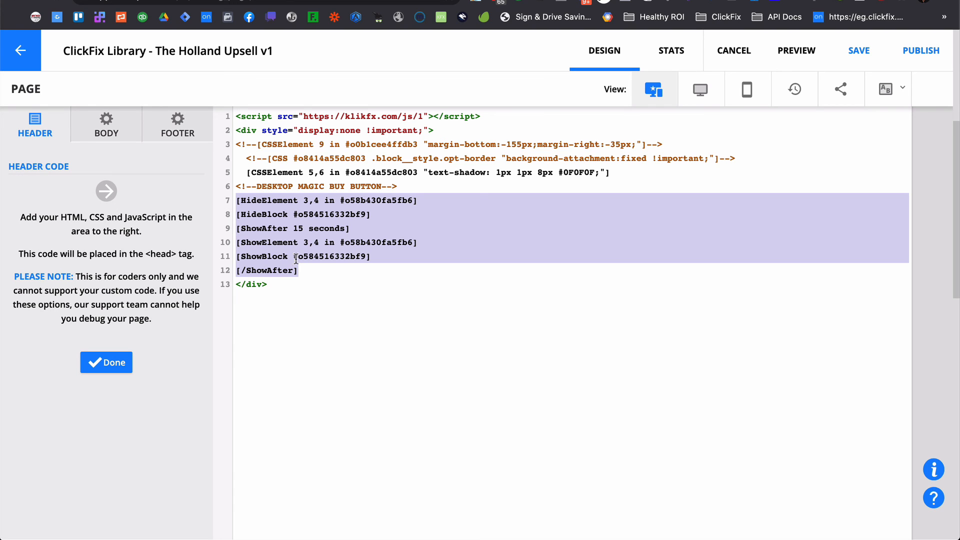